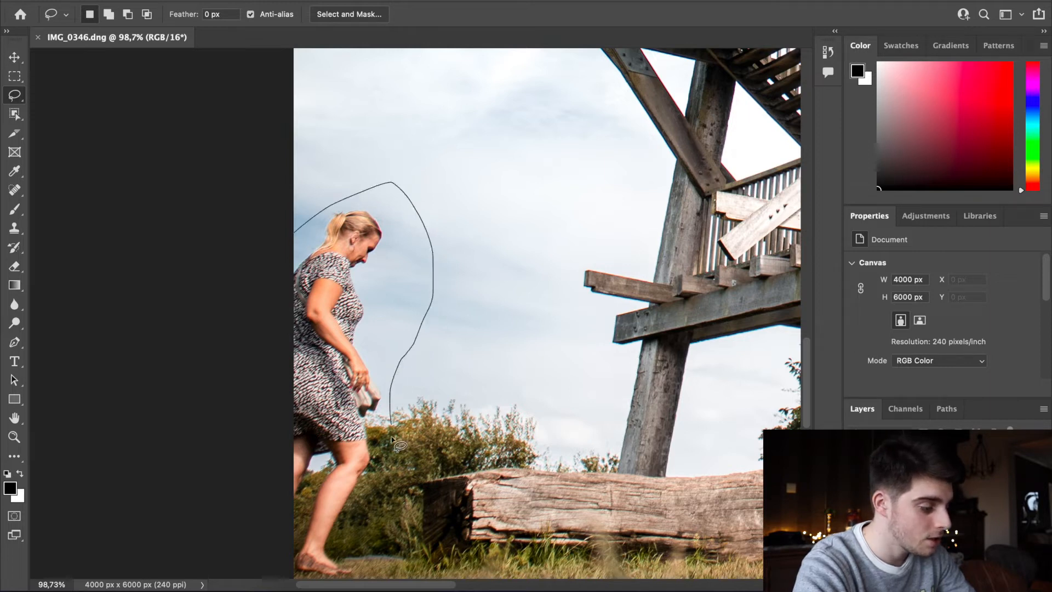
Step: Draw a loose lasso selection around the whole walking woman at the photo's left edge, down to her feet
{"action": "mouse_move", "coordinate": [382, 537]}
{"action": "left_mouse_down"}
{"action": "mouse_move", "coordinate": [360, 574]}
{"action": "mouse_move", "coordinate": [309, 577]}
{"action": "left_mouse_up"}
{"action": "left_click_drag", "start_coordinate": [256, 497], "coordinate": [235, 215]}
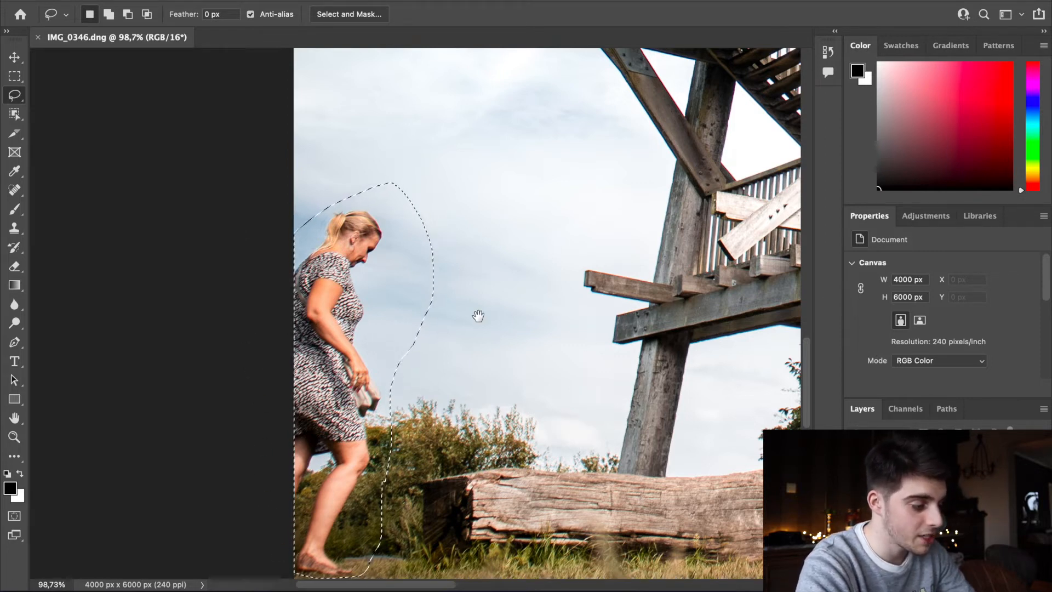
{"action": "scroll", "coordinate": [476, 312], "scroll_direction": "down", "scroll_amount": 3}
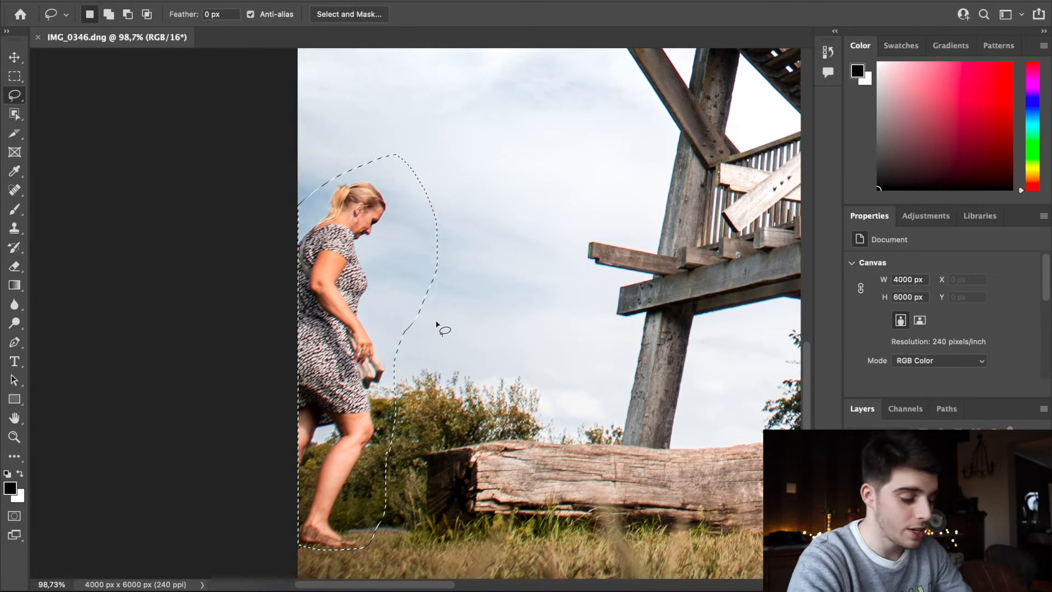
Step: Try to remove the selected woman with a Content-Aware fill in Normal mode at 100% opacity with Color Adaptation
{"action": "key", "text": "shift+BackSpace"}
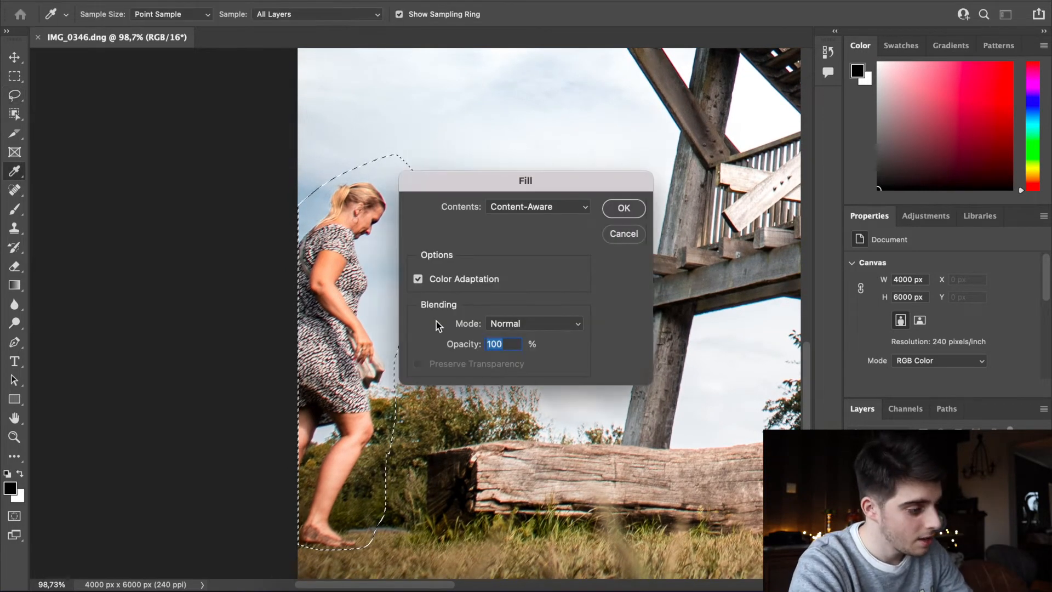
{"action": "left_click_drag", "start_coordinate": [534, 194], "coordinate": [557, 196]}
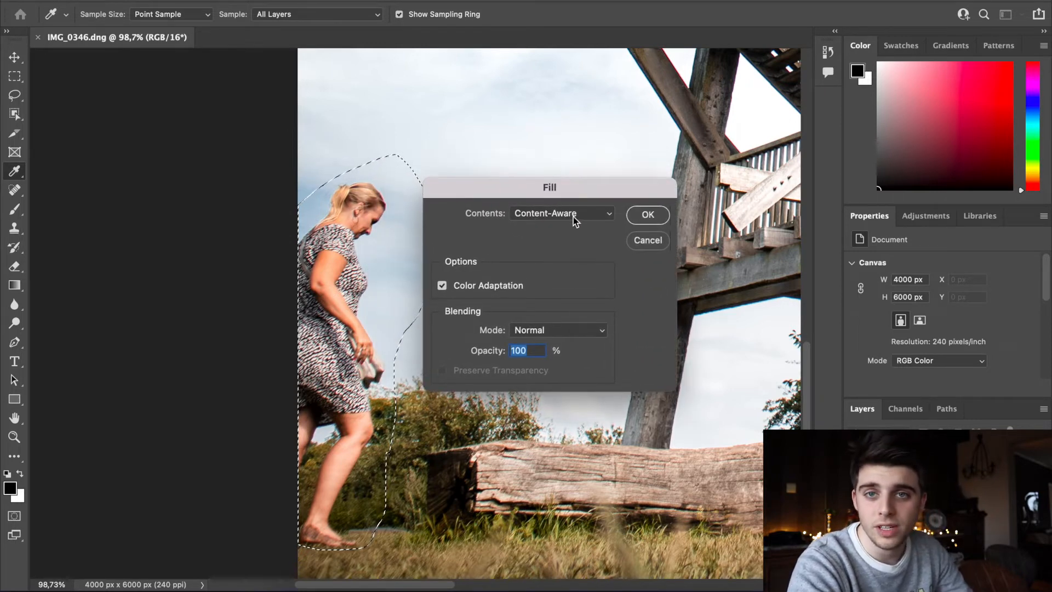
{"action": "left_click", "coordinate": [595, 213]}
{"action": "key", "text": "Down"}
{"action": "key", "text": "Down"}
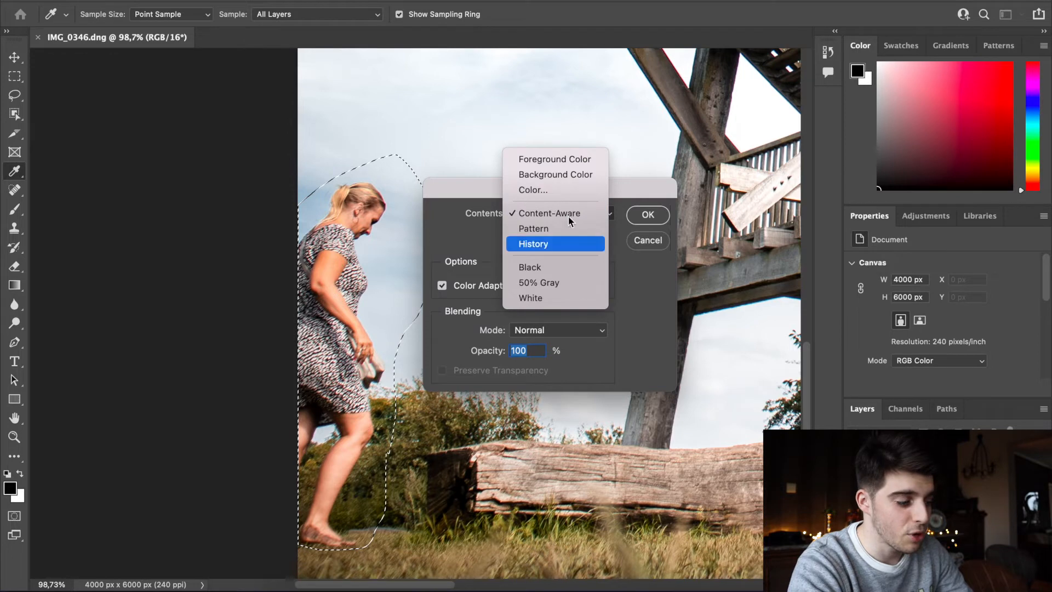
{"action": "left_click", "coordinate": [622, 264]}
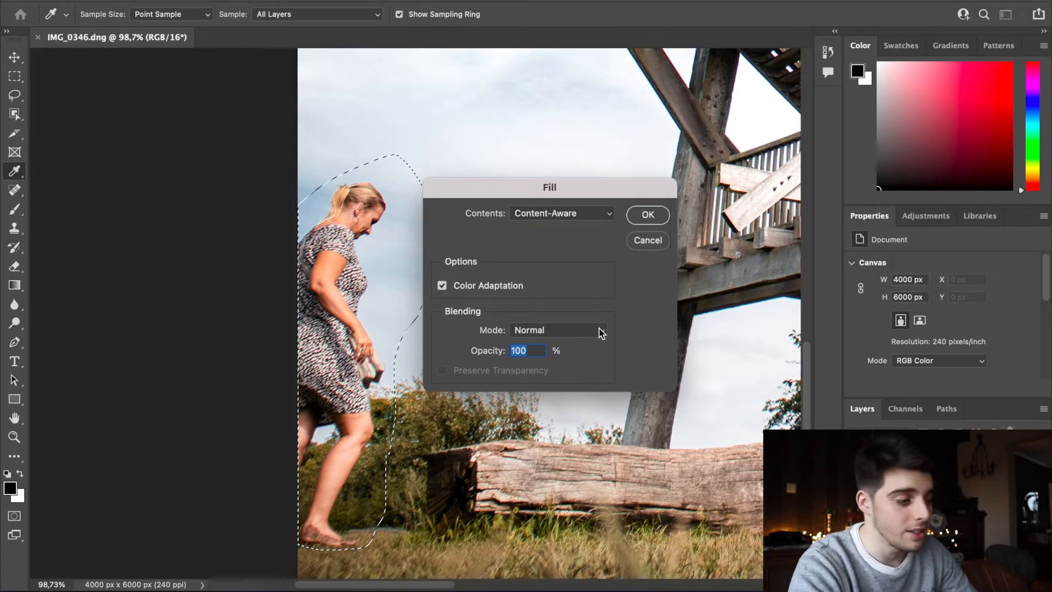
{"action": "left_click", "coordinate": [648, 216]}
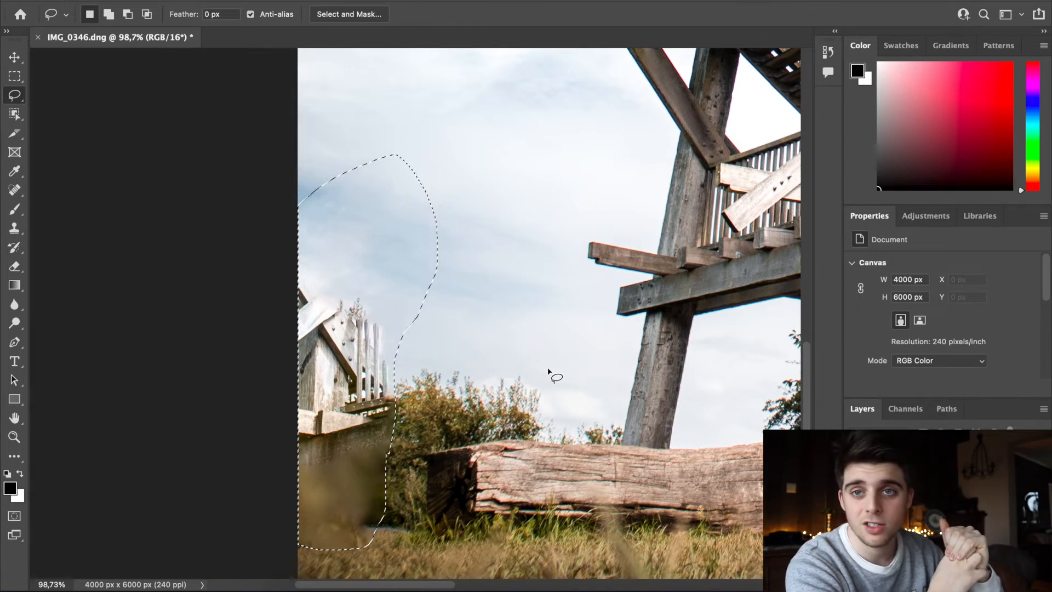
Step: Lasso the walking woman's head against the sky and replace it with Content-Aware fill, repeating with a slightly larger selection
{"action": "left_click_drag", "start_coordinate": [448, 340], "coordinate": [544, 257]}
{"action": "scroll", "coordinate": [556, 305], "scroll_direction": "up", "scroll_amount": 3}
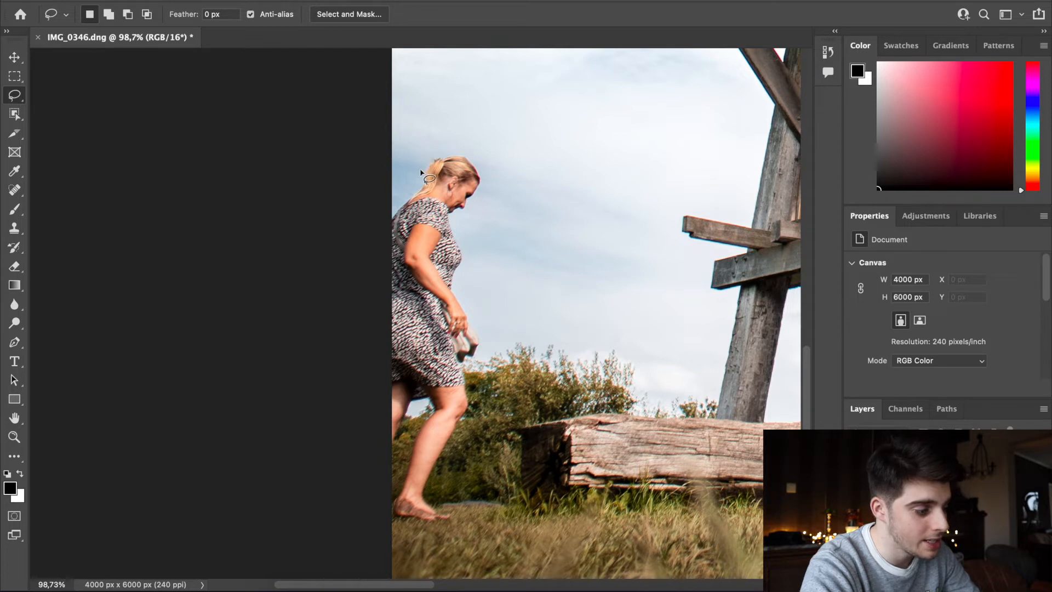
{"action": "mouse_move", "coordinate": [416, 171]}
{"action": "left_mouse_down"}
{"action": "mouse_move", "coordinate": [474, 206]}
{"action": "mouse_move", "coordinate": [506, 159]}
{"action": "mouse_move", "coordinate": [453, 144]}
{"action": "mouse_move", "coordinate": [420, 144]}
{"action": "mouse_move", "coordinate": [416, 171]}
{"action": "left_mouse_up"}
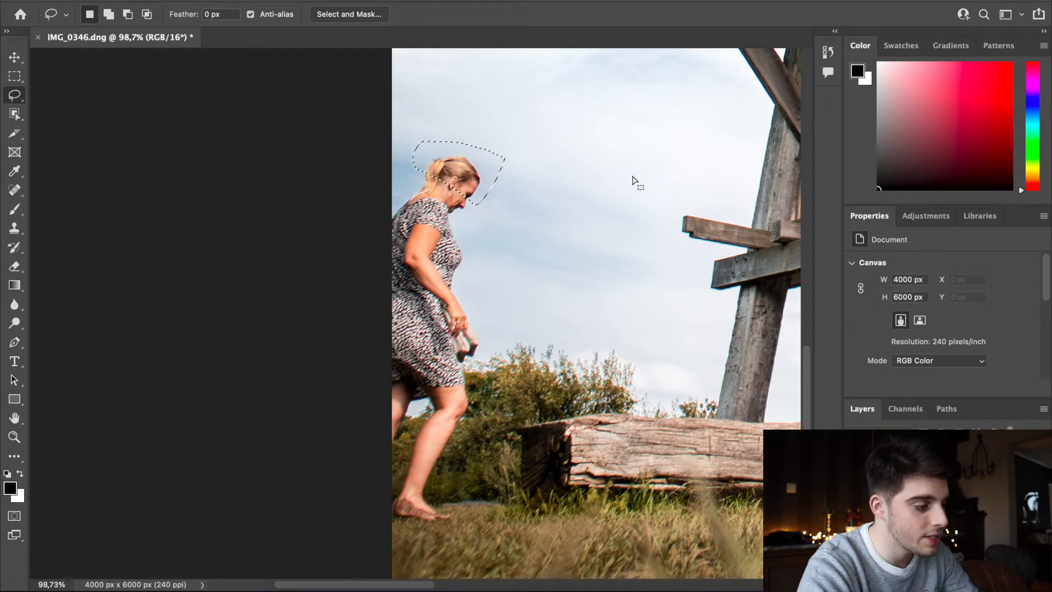
{"action": "key", "text": "shift+BackSpace"}
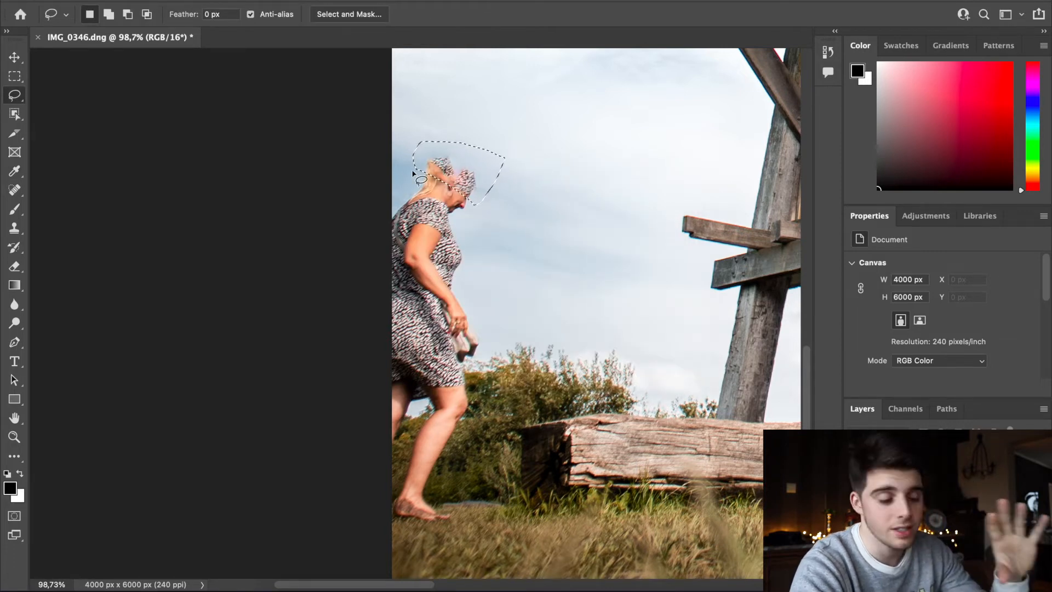
{"action": "mouse_move", "coordinate": [406, 172]}
{"action": "left_mouse_down"}
{"action": "mouse_move", "coordinate": [433, 155]}
{"action": "mouse_move", "coordinate": [494, 147]}
{"action": "mouse_move", "coordinate": [511, 182]}
{"action": "mouse_move", "coordinate": [464, 215]}
{"action": "mouse_move", "coordinate": [410, 175]}
{"action": "left_mouse_up"}
{"action": "key", "text": "shift+BackSpace"}
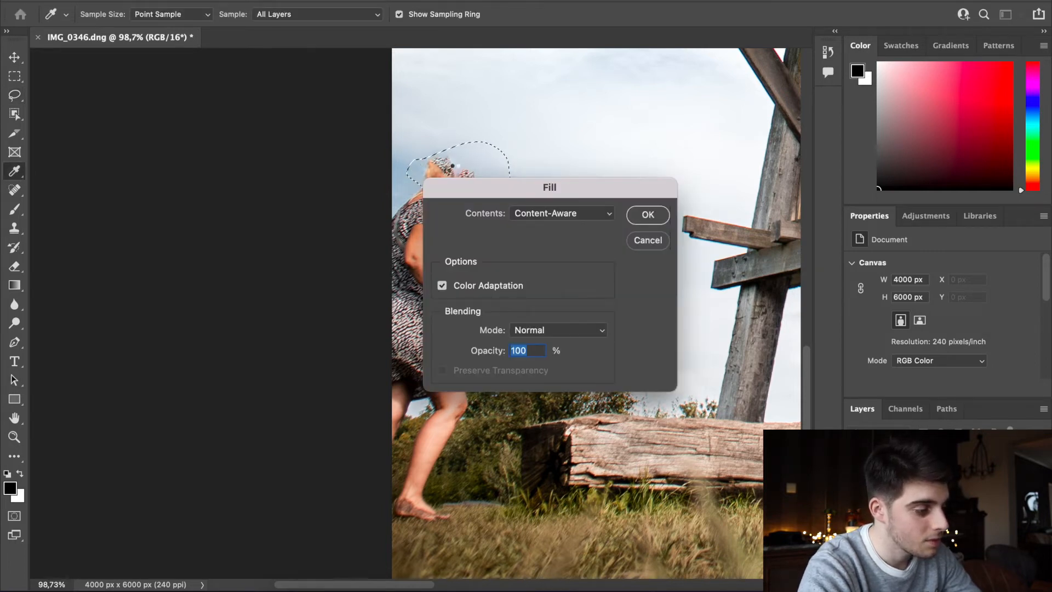
{"action": "key", "text": "Return"}
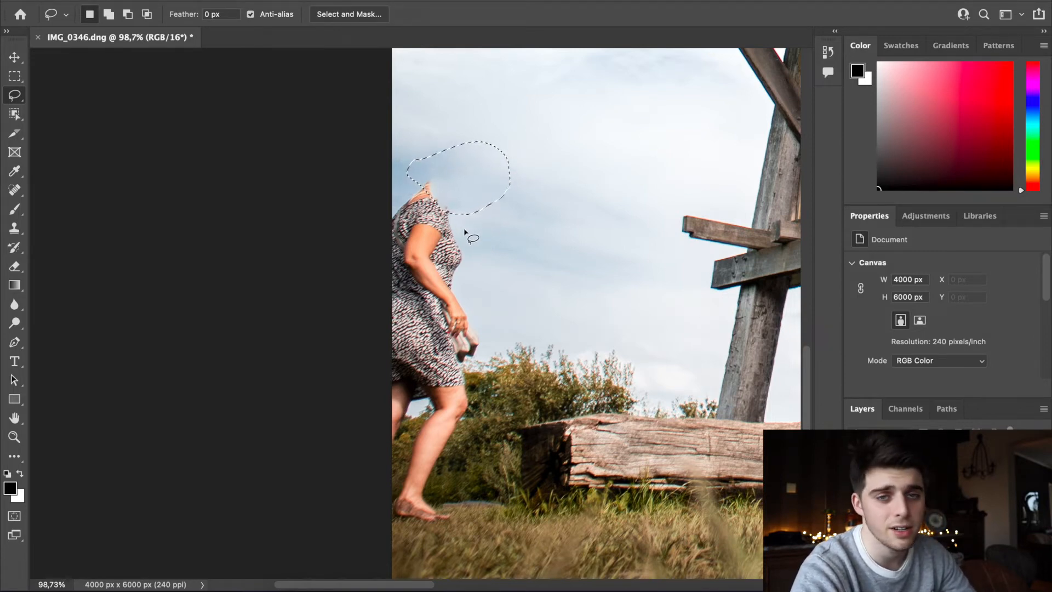
Step: Lasso the walking woman's neck, shoulders and upper torso in successive areas and fill them with Content-Aware
{"action": "mouse_move", "coordinate": [469, 232]}
{"action": "left_mouse_down"}
{"action": "mouse_move", "coordinate": [396, 231]}
{"action": "mouse_move", "coordinate": [364, 205]}
{"action": "mouse_move", "coordinate": [387, 174]}
{"action": "mouse_move", "coordinate": [428, 165]}
{"action": "mouse_move", "coordinate": [455, 177]}
{"action": "mouse_move", "coordinate": [477, 237]}
{"action": "left_mouse_up"}
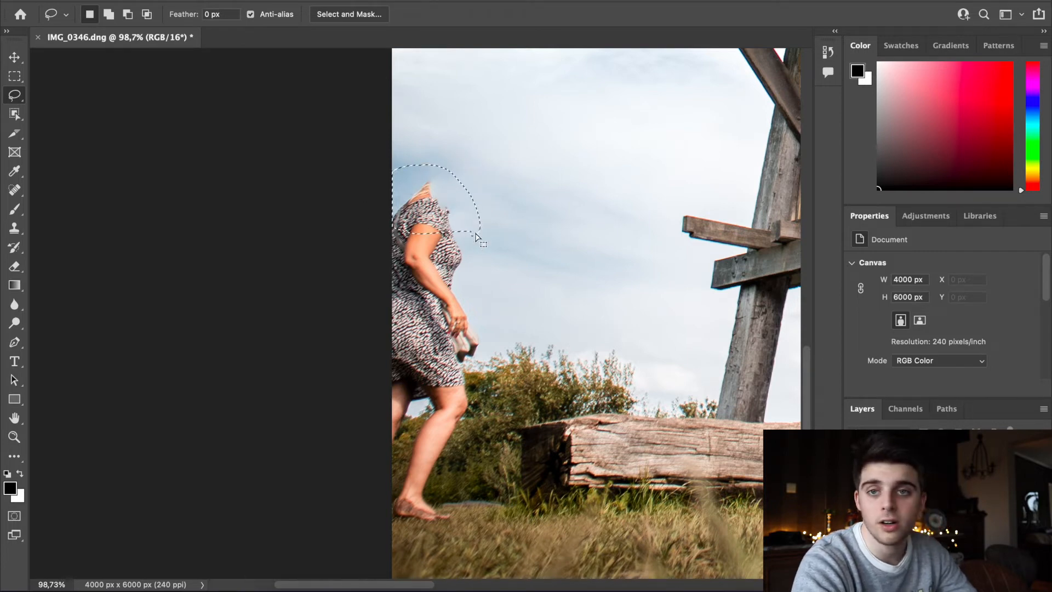
{"action": "key", "text": "shift+BackSpace"}
{"action": "key", "text": "Return"}
{"action": "key", "text": "l"}
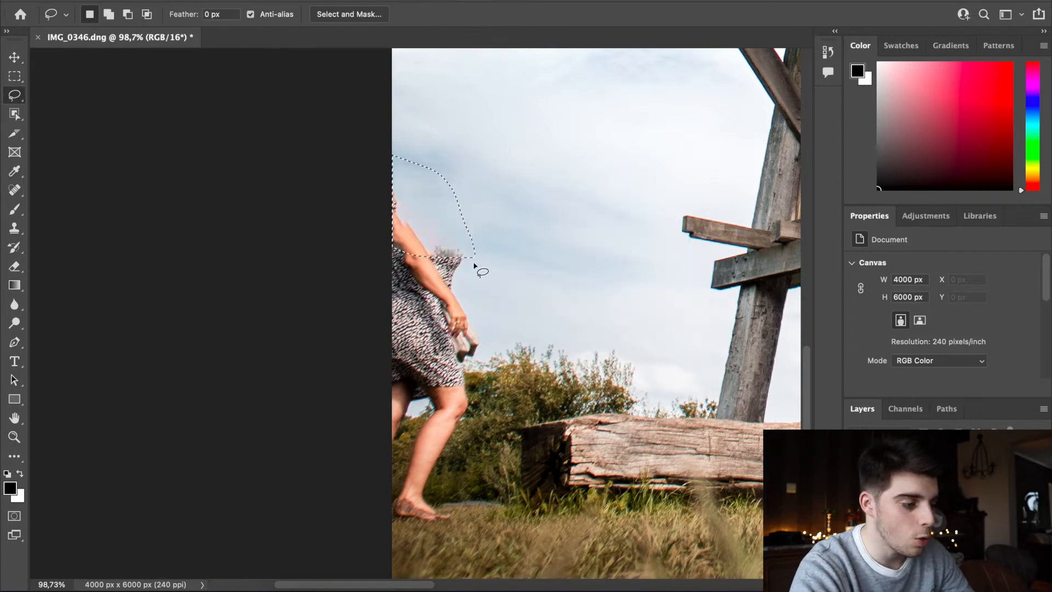
{"action": "left_click_drag", "start_coordinate": [461, 214], "coordinate": [474, 257]}
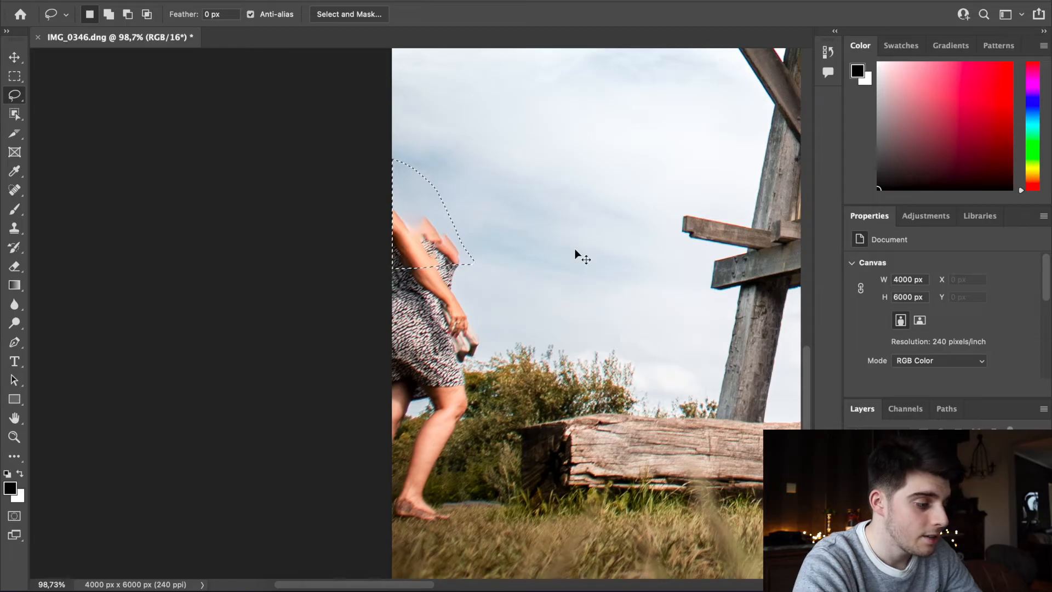
Step: Lasso the green sign on the tower's stair railing, remove it with Content-Aware fill, and inspect the repaired bars up close
{"action": "left_click_drag", "start_coordinate": [669, 298], "coordinate": [247, 265]}
{"action": "left_click_drag", "start_coordinate": [610, 278], "coordinate": [215, 251]}
{"action": "left_click_drag", "start_coordinate": [674, 228], "coordinate": [604, 236]}
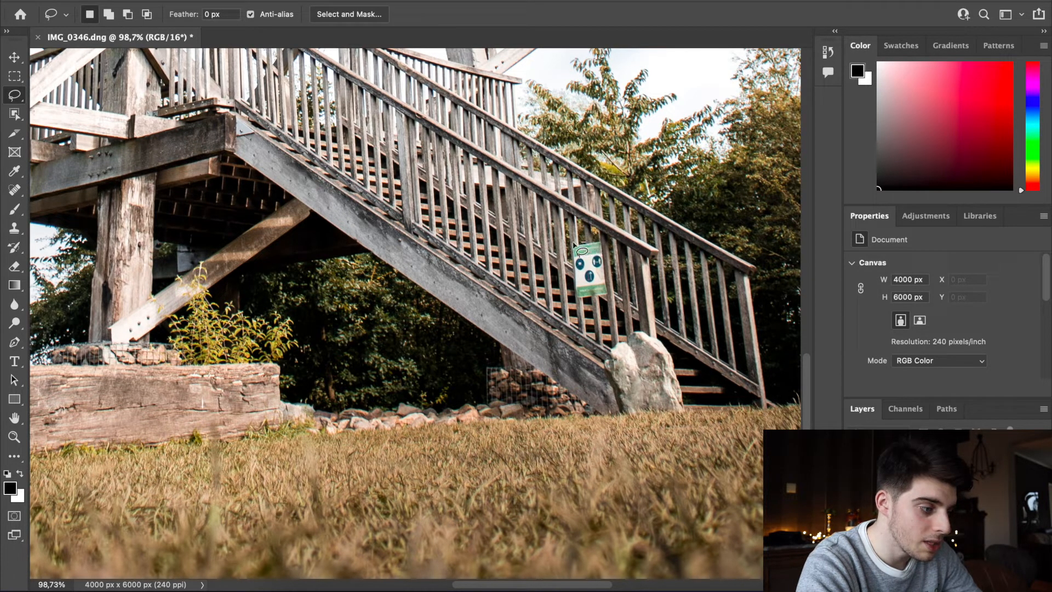
{"action": "mouse_move", "coordinate": [578, 268]}
{"action": "left_mouse_down"}
{"action": "mouse_move", "coordinate": [580, 306]}
{"action": "mouse_move", "coordinate": [603, 310]}
{"action": "mouse_move", "coordinate": [619, 288]}
{"action": "left_mouse_up"}
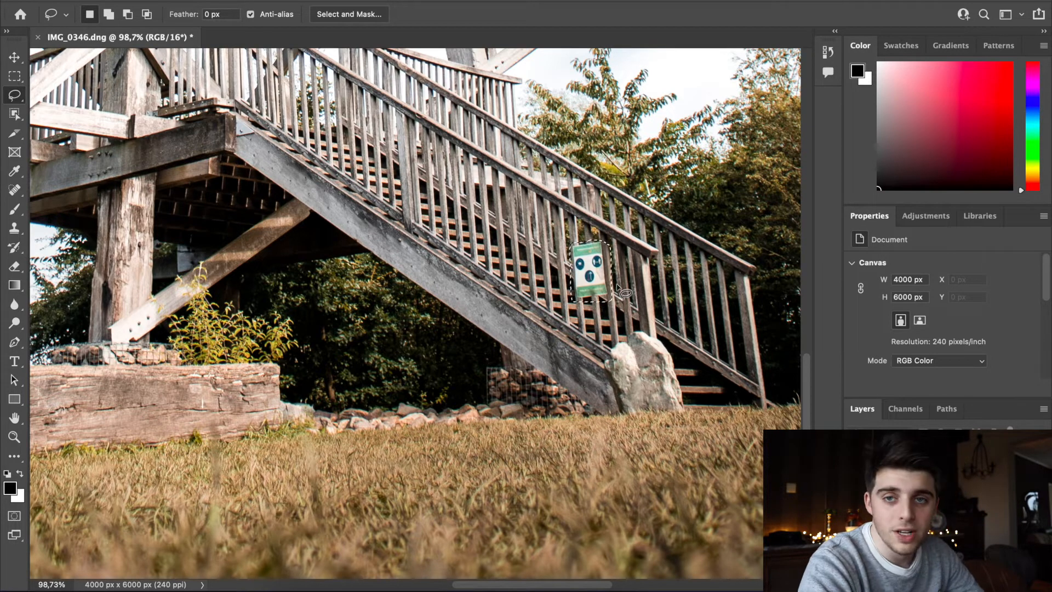
{"action": "key", "text": "shift+BackSpace"}
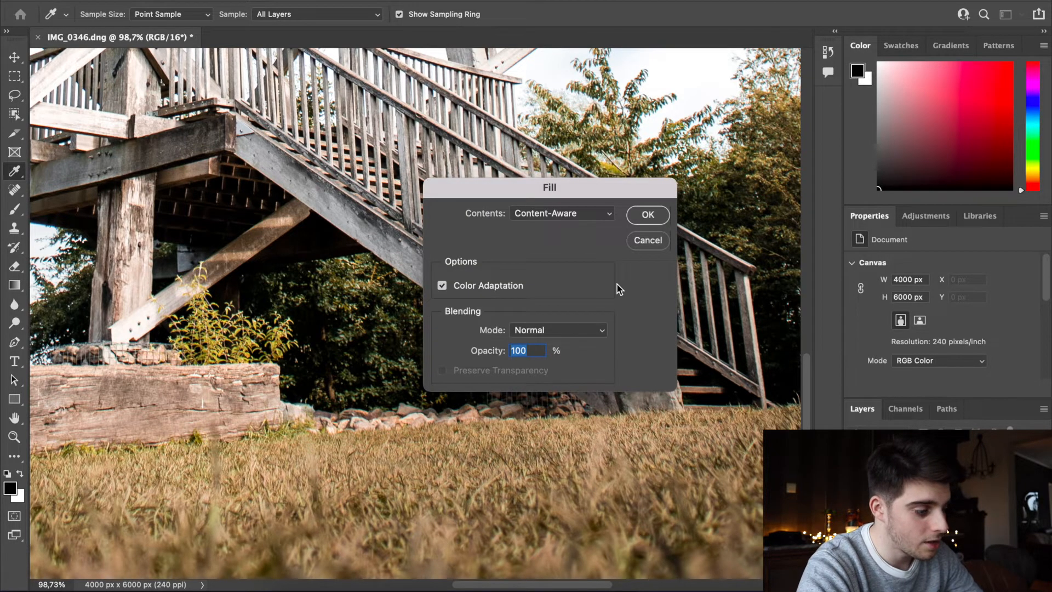
{"action": "key", "text": "Return"}
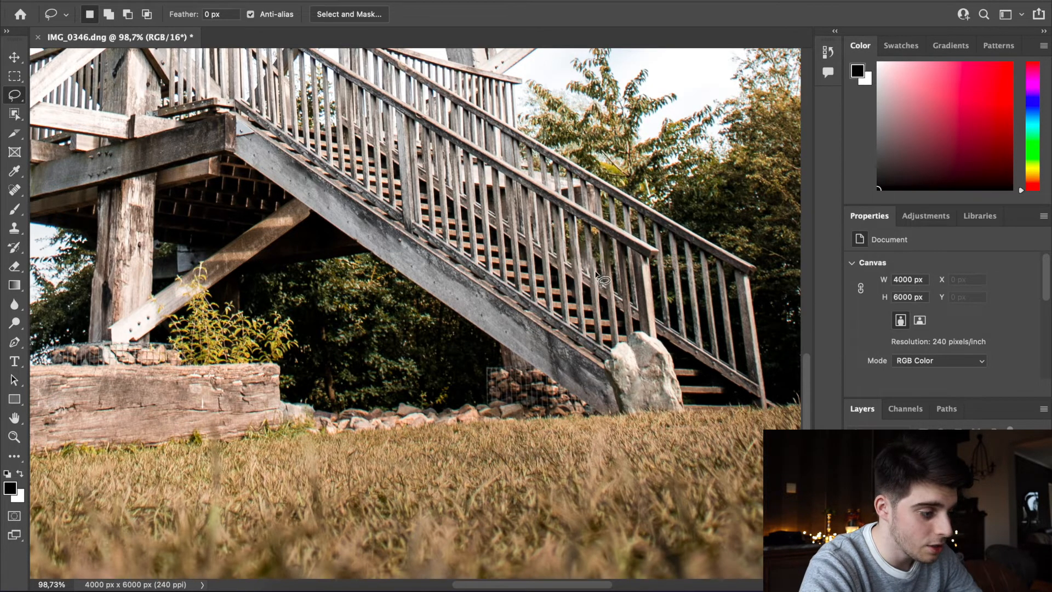
{"action": "scroll", "coordinate": [598, 277], "scroll_direction": "up", "scroll_amount": 5}
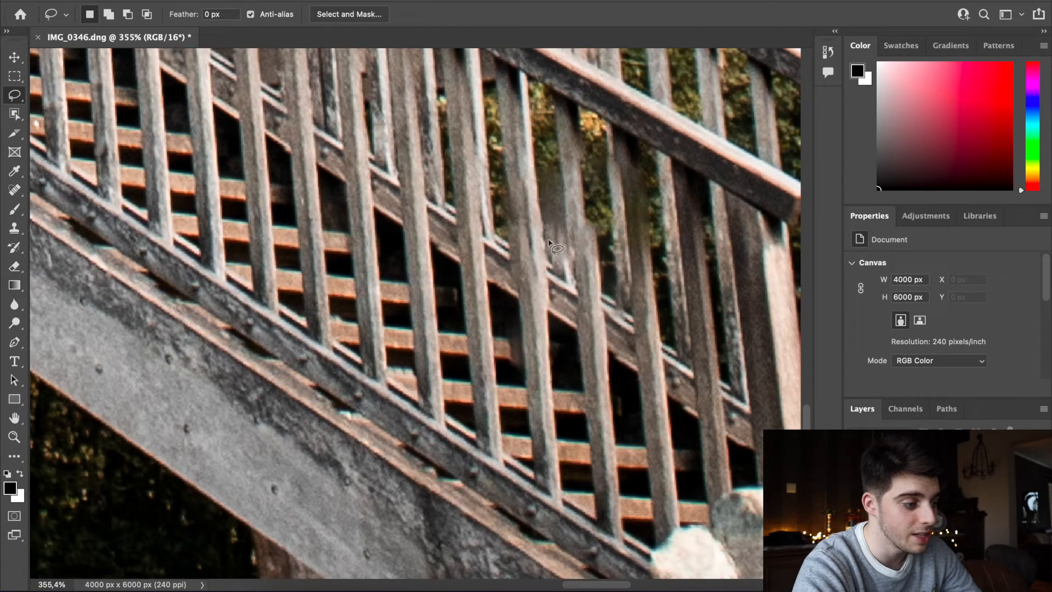
{"action": "scroll", "coordinate": [561, 218], "scroll_direction": "down", "scroll_amount": 5}
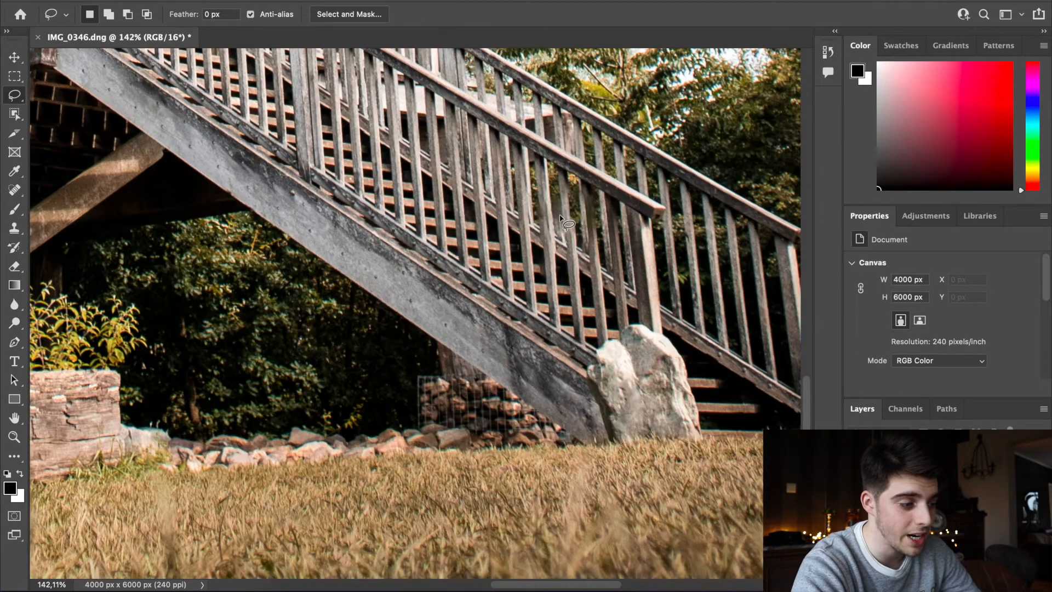
{"action": "scroll", "coordinate": [556, 220], "scroll_direction": "up", "scroll_amount": 2}
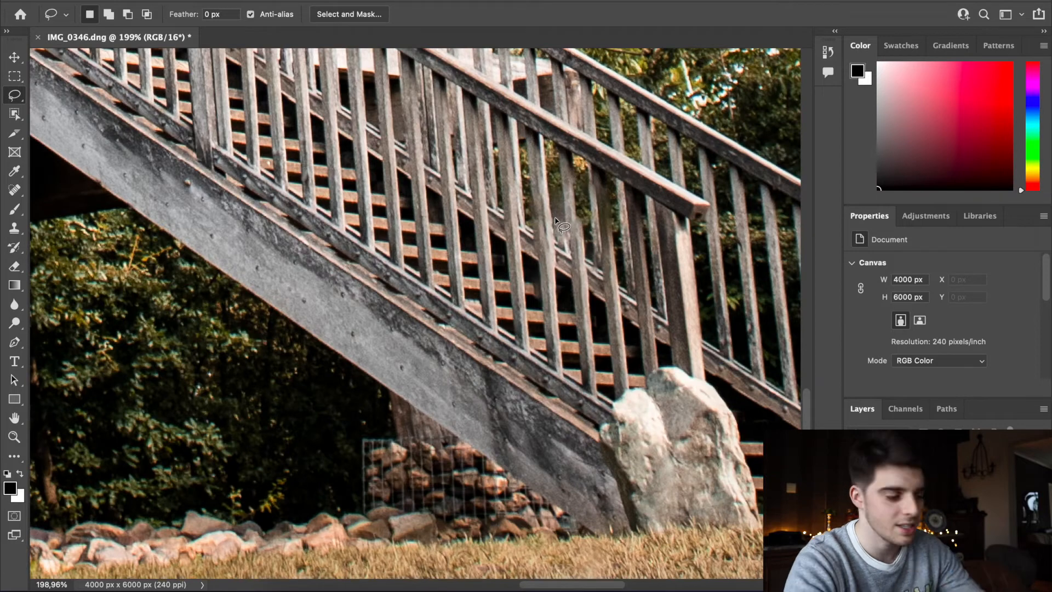
Step: Clone nearby sky over the walking woman's shoulders and upper torso with the Clone Stamp tool
{"action": "scroll", "coordinate": [534, 250], "scroll_direction": "down", "scroll_amount": 15}
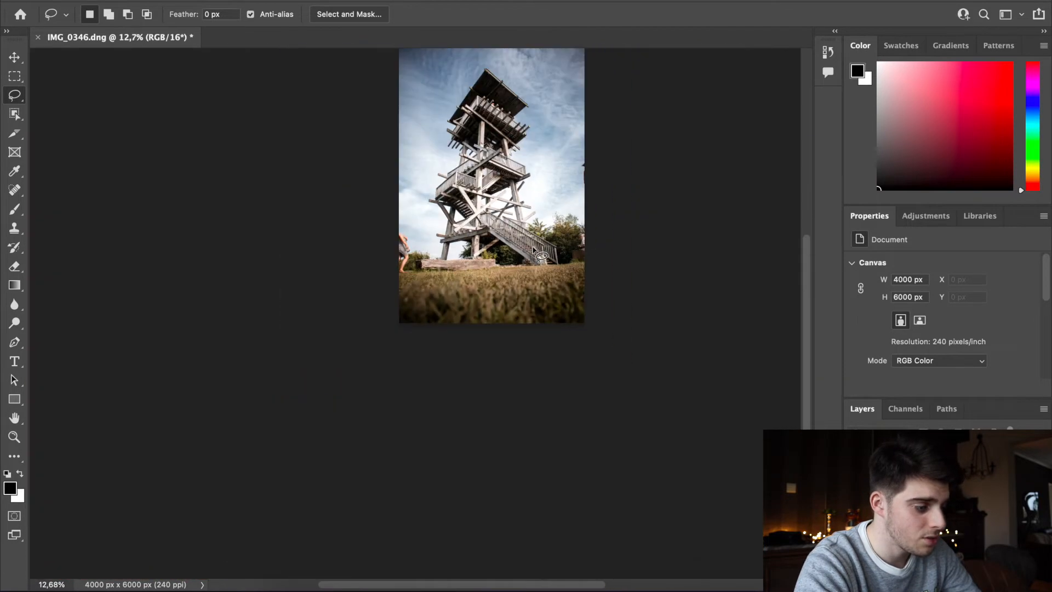
{"action": "scroll", "coordinate": [534, 249], "scroll_direction": "up", "scroll_amount": 4}
{"action": "left_click_drag", "start_coordinate": [534, 251], "coordinate": [525, 394]}
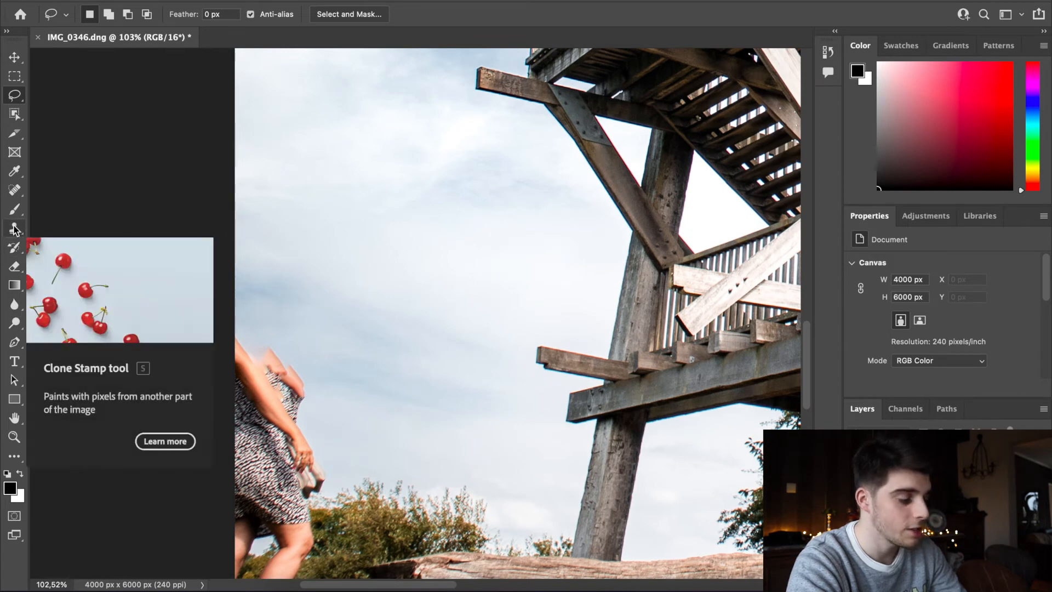
{"action": "left_click", "coordinate": [14, 229]}
{"action": "scroll", "coordinate": [327, 291], "scroll_direction": "down", "scroll_amount": 1}
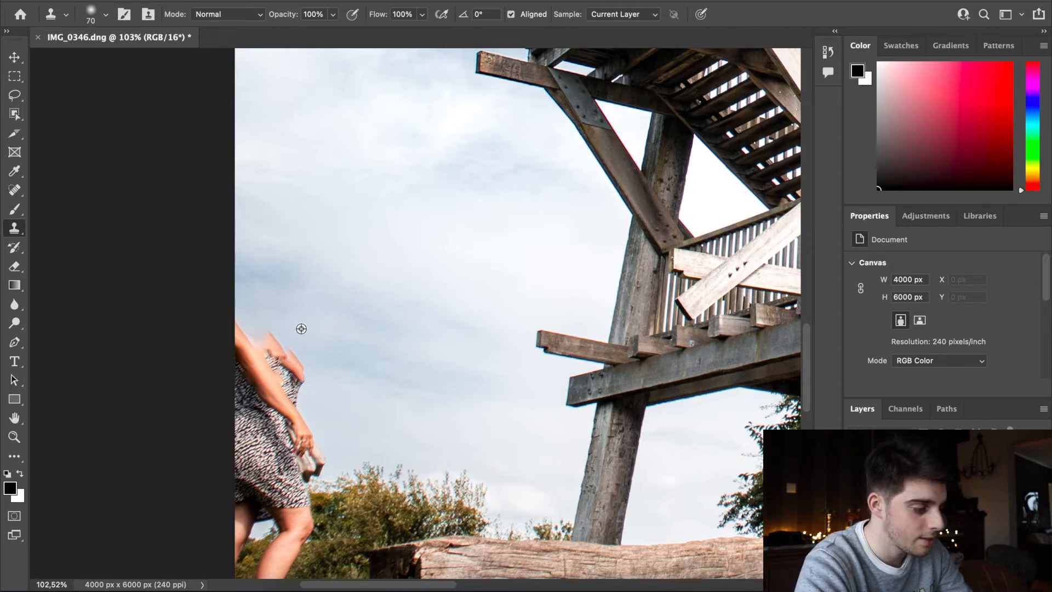
{"action": "mouse_move", "coordinate": [273, 336]}
{"action": "left_mouse_down"}
{"action": "mouse_move", "coordinate": [206, 303]}
{"action": "mouse_move", "coordinate": [230, 341]}
{"action": "left_mouse_up"}
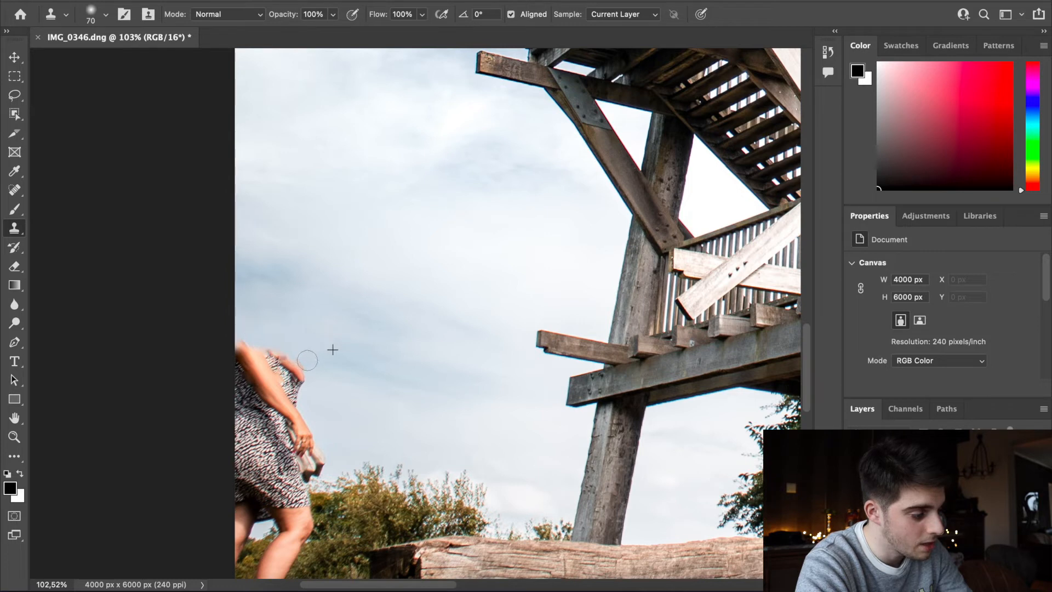
{"action": "left_click_drag", "start_coordinate": [310, 370], "coordinate": [236, 342]}
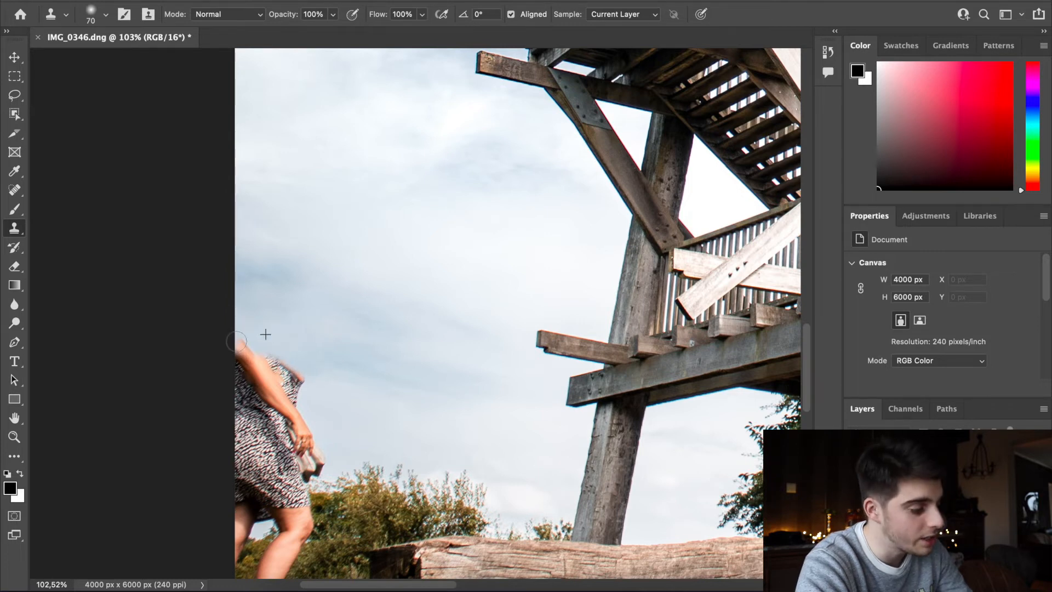
{"action": "left_click_drag", "start_coordinate": [278, 333], "coordinate": [242, 380]}
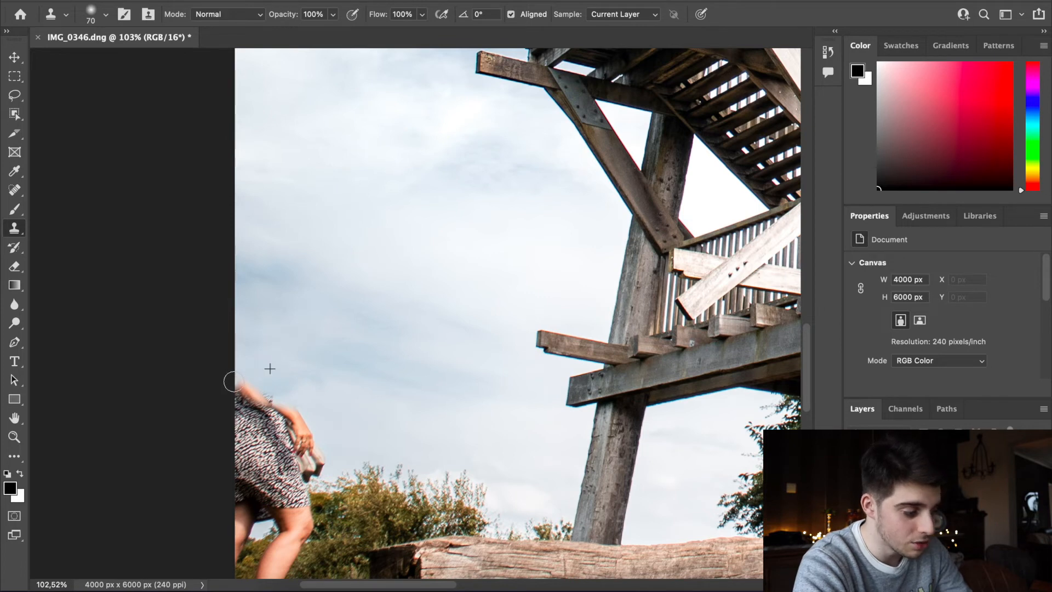
Step: Lasso the seated person's head at the photo's right edge and replace it with Content-Aware fill
{"action": "scroll", "coordinate": [360, 312], "scroll_direction": "down", "scroll_amount": 3}
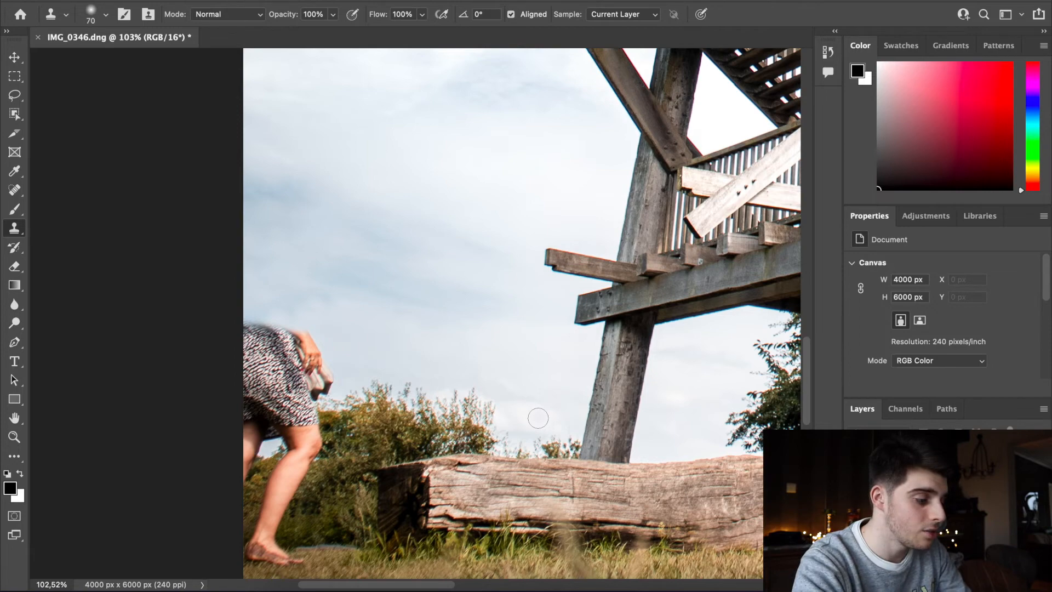
{"action": "left_click_drag", "start_coordinate": [503, 353], "coordinate": [319, 225]}
{"action": "mouse_move", "coordinate": [616, 320]}
{"action": "left_mouse_down"}
{"action": "mouse_move", "coordinate": [286, 314]}
{"action": "mouse_move", "coordinate": [215, 334]}
{"action": "mouse_move", "coordinate": [613, 327]}
{"action": "mouse_move", "coordinate": [167, 324]}
{"action": "left_mouse_up"}
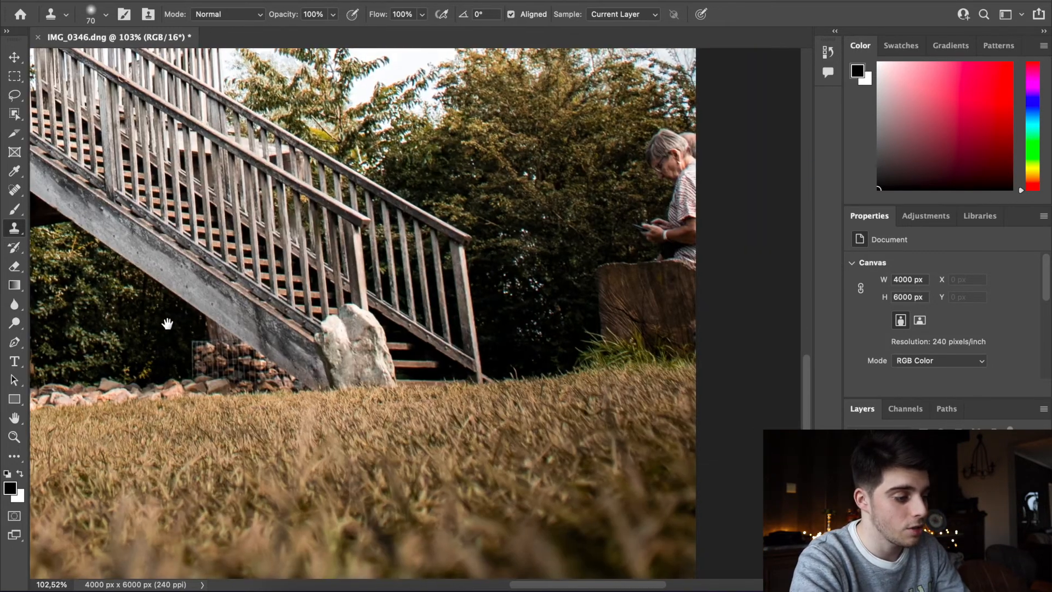
{"action": "left_click_drag", "start_coordinate": [552, 228], "coordinate": [494, 293]}
{"action": "left_click", "coordinate": [14, 95]}
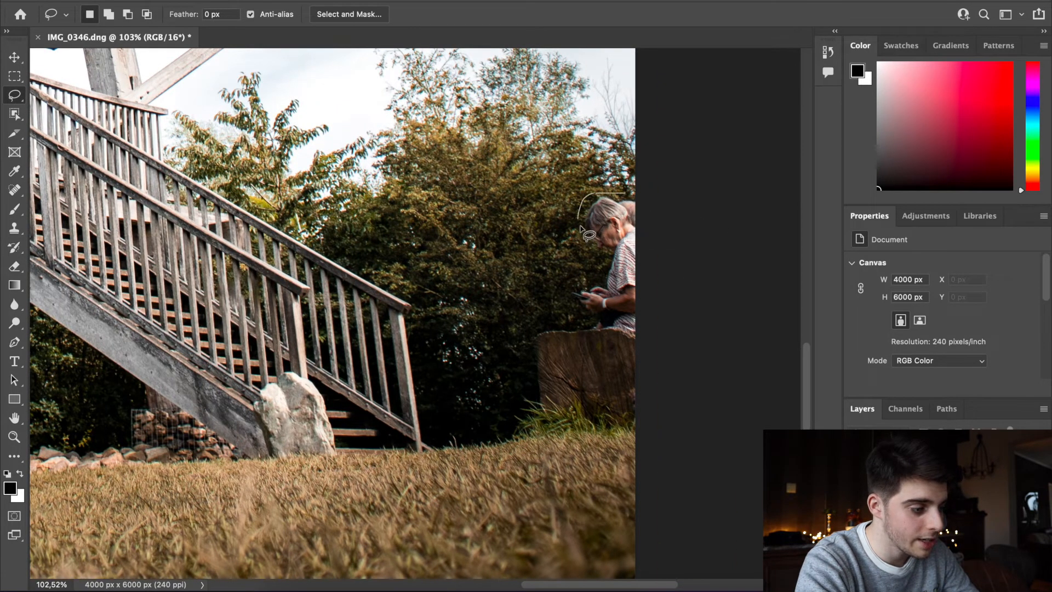
{"action": "mouse_move", "coordinate": [641, 266]}
{"action": "left_mouse_down"}
{"action": "mouse_move", "coordinate": [653, 218]}
{"action": "mouse_move", "coordinate": [640, 195]}
{"action": "left_mouse_up"}
{"action": "key", "text": "shift+BackSpace"}
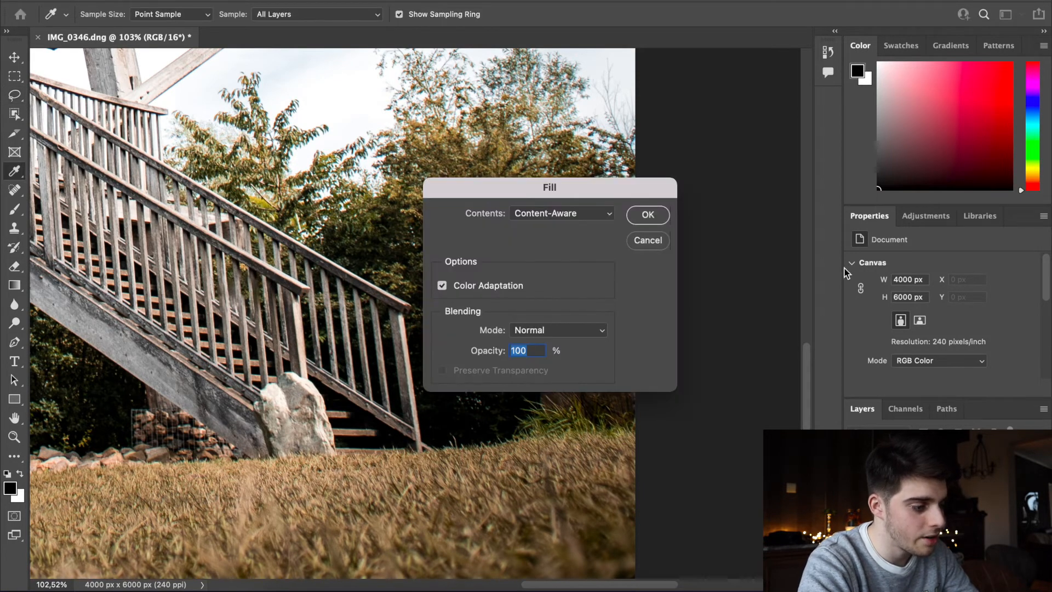
{"action": "key", "text": "Return"}
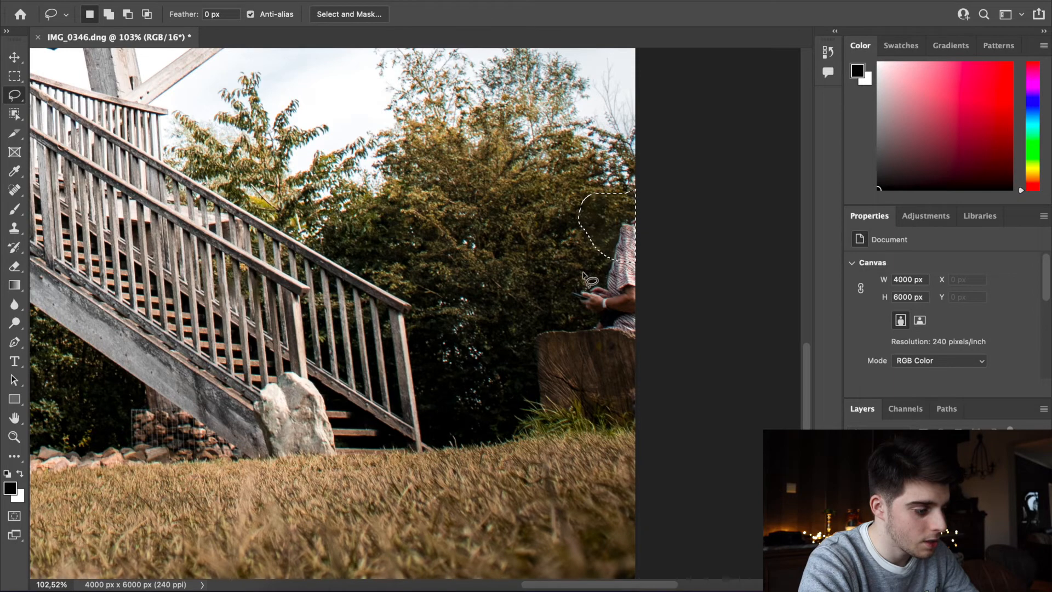
Step: Lasso the seated person's torso and arms above the wooden stump and replace them using Content-Aware fill
{"action": "key", "text": "ctrl+d"}
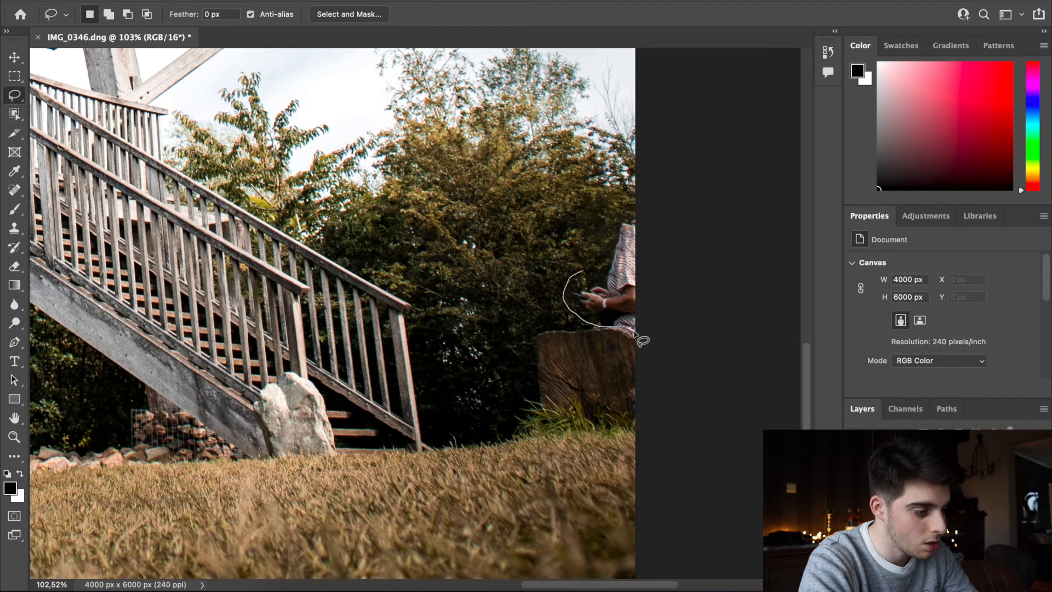
{"action": "left_click_drag", "start_coordinate": [595, 266], "coordinate": [635, 329]}
{"action": "key", "text": "shift+BackSpace"}
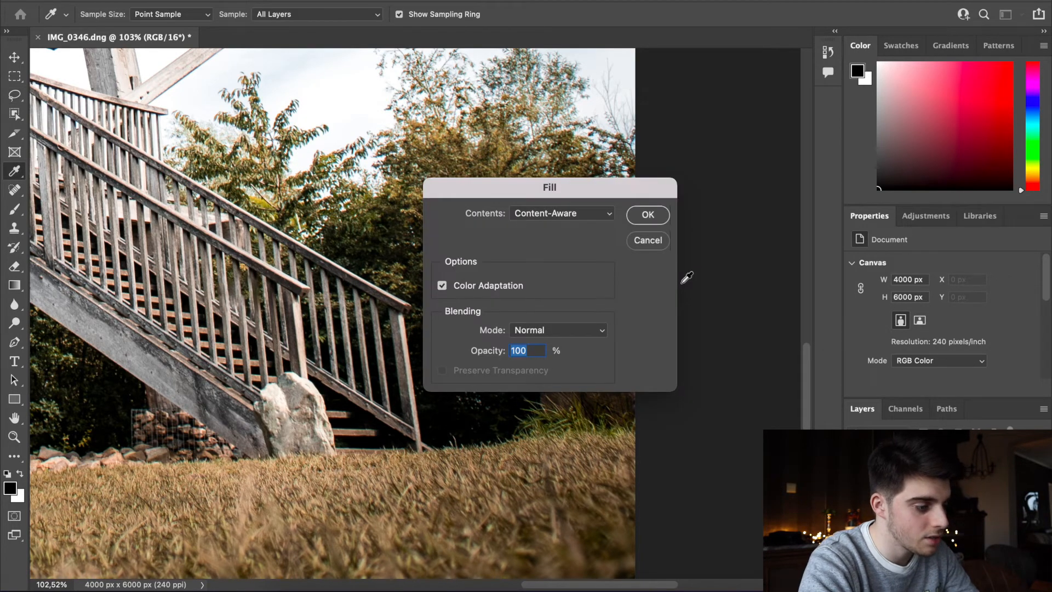
{"action": "key", "text": "Return"}
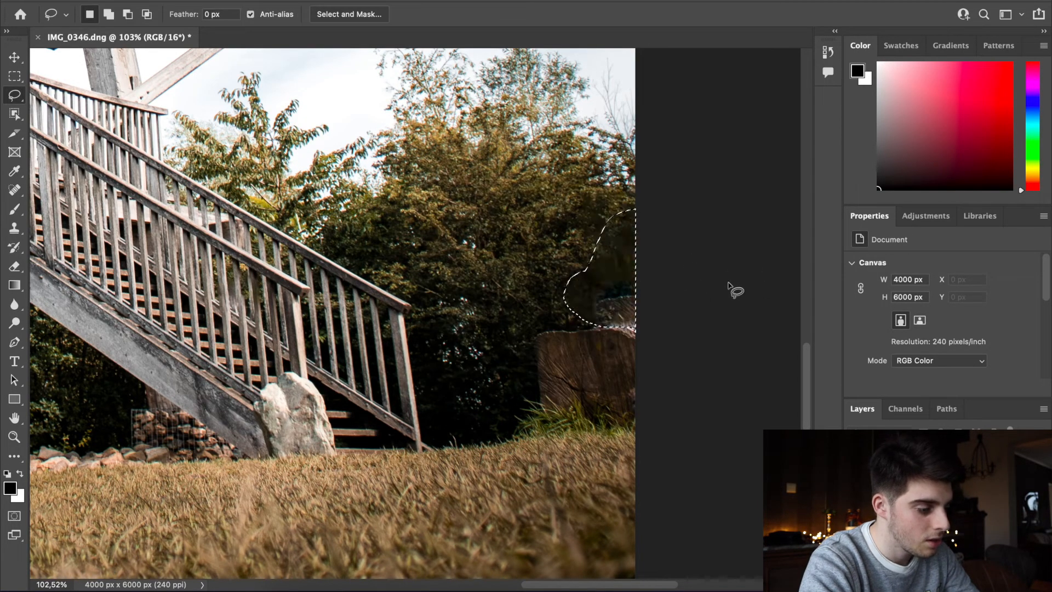
Step: Lasso the leftover patch just above the wooden stump, fill it with Content-Aware, and clear the selection
{"action": "mouse_move", "coordinate": [576, 323]}
{"action": "left_mouse_down"}
{"action": "mouse_move", "coordinate": [622, 288]}
{"action": "mouse_move", "coordinate": [654, 296]}
{"action": "left_mouse_up"}
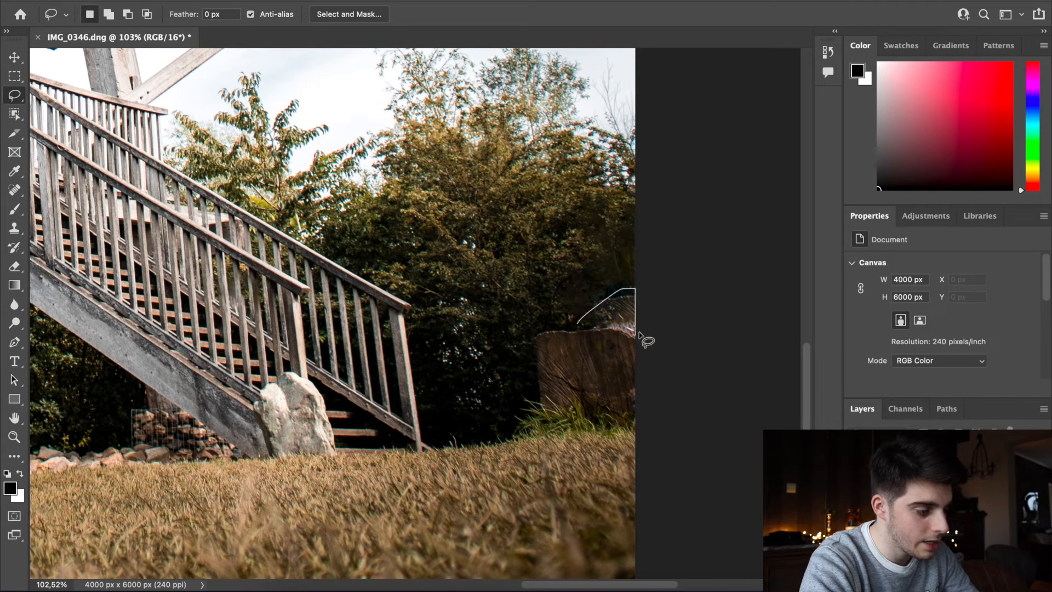
{"action": "left_click_drag", "start_coordinate": [576, 328], "coordinate": [579, 324]}
{"action": "key", "text": "shift+BackSpace"}
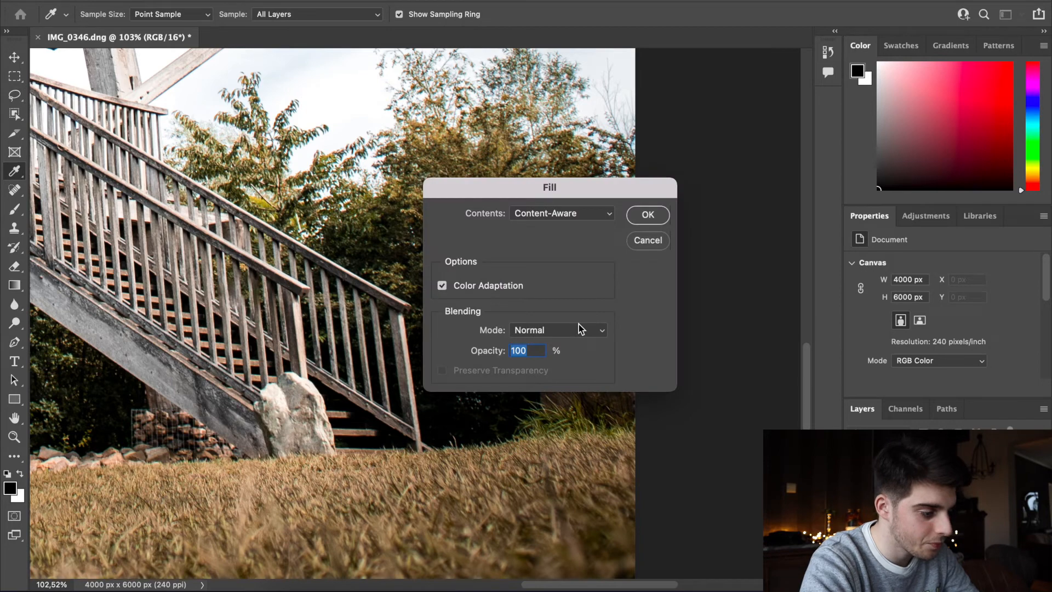
{"action": "key", "text": "Return"}
{"action": "key", "text": "ctrl+d"}
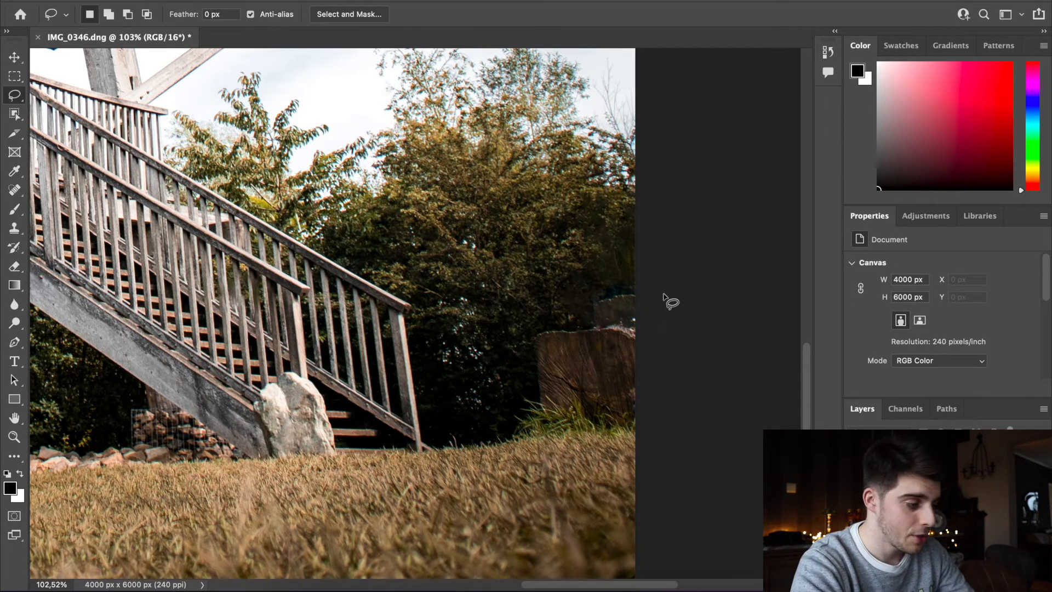
Step: Clone nearby dark foliage over the remaining artifact above the wooden stump with the Clone Stamp tool
{"action": "left_click", "coordinate": [14, 229]}
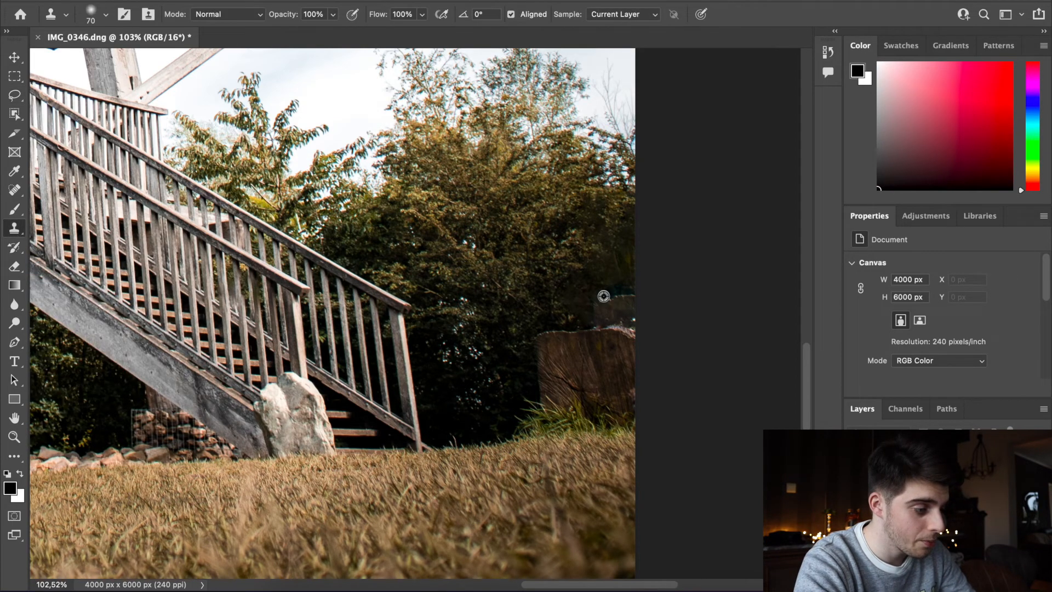
{"action": "scroll", "coordinate": [604, 296], "scroll_direction": "up", "scroll_amount": 5}
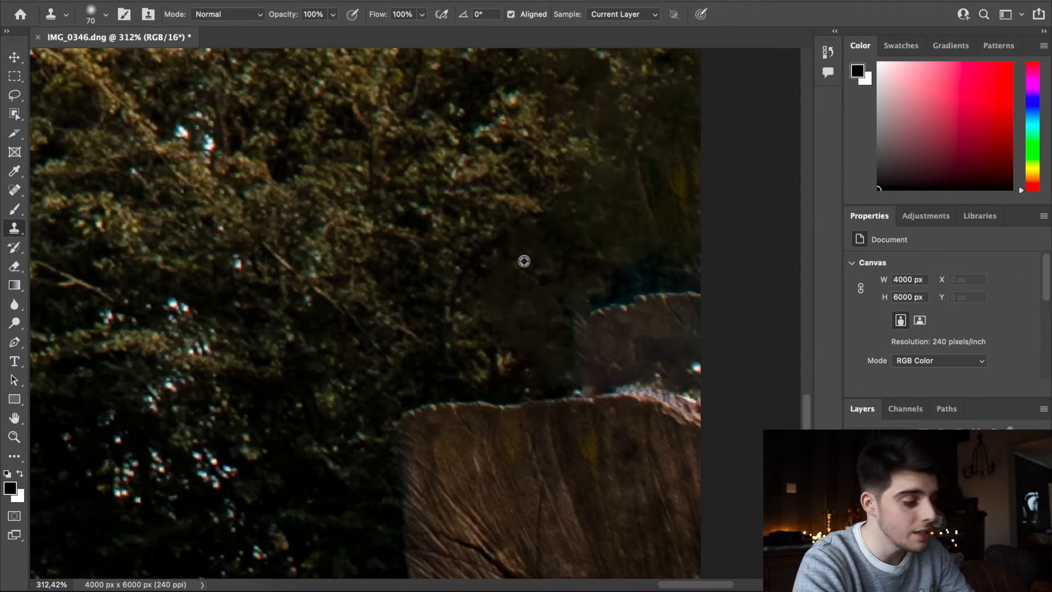
{"action": "left_click", "coordinate": [524, 261], "text": "alt"}
{"action": "mouse_move", "coordinate": [566, 323]}
{"action": "left_mouse_down"}
{"action": "mouse_move", "coordinate": [681, 309]}
{"action": "mouse_move", "coordinate": [646, 329]}
{"action": "mouse_move", "coordinate": [575, 338]}
{"action": "mouse_move", "coordinate": [695, 366]}
{"action": "mouse_move", "coordinate": [574, 353]}
{"action": "mouse_move", "coordinate": [649, 174]}
{"action": "mouse_move", "coordinate": [690, 230]}
{"action": "mouse_move", "coordinate": [687, 141]}
{"action": "mouse_move", "coordinate": [480, 262]}
{"action": "left_mouse_up"}
{"action": "scroll", "coordinate": [426, 265], "scroll_direction": "down", "scroll_amount": 10}
{"action": "scroll", "coordinate": [552, 360], "scroll_direction": "up", "scroll_amount": 3}
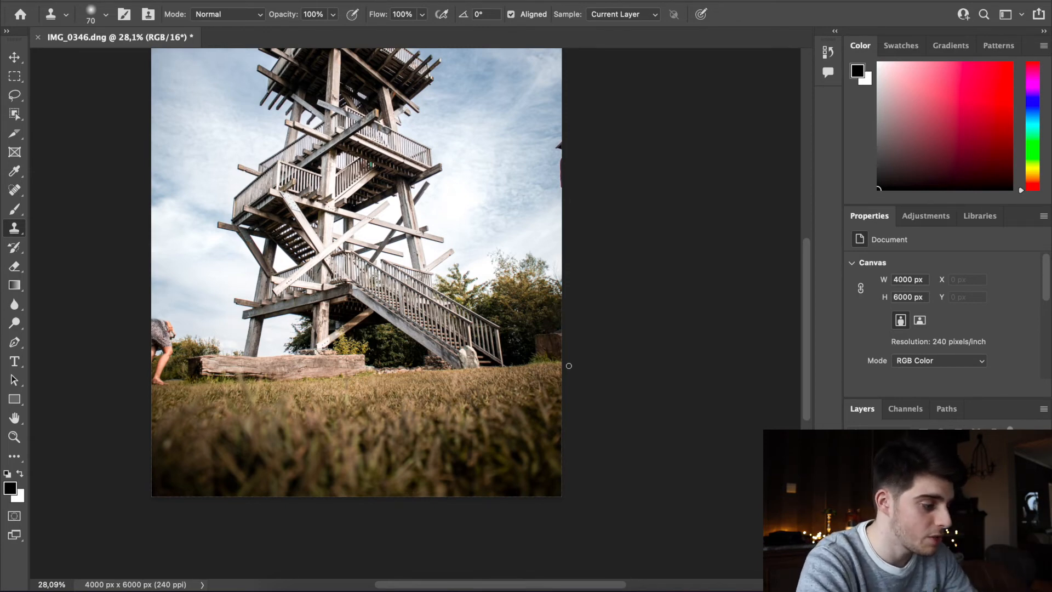
Step: Save the retouched tower photo and switch to Lightroom Classic, bringing up the Basic tone adjustments for IMG_0346-Edit.tif
{"action": "scroll", "coordinate": [403, 280], "scroll_direction": "up", "scroll_amount": 3}
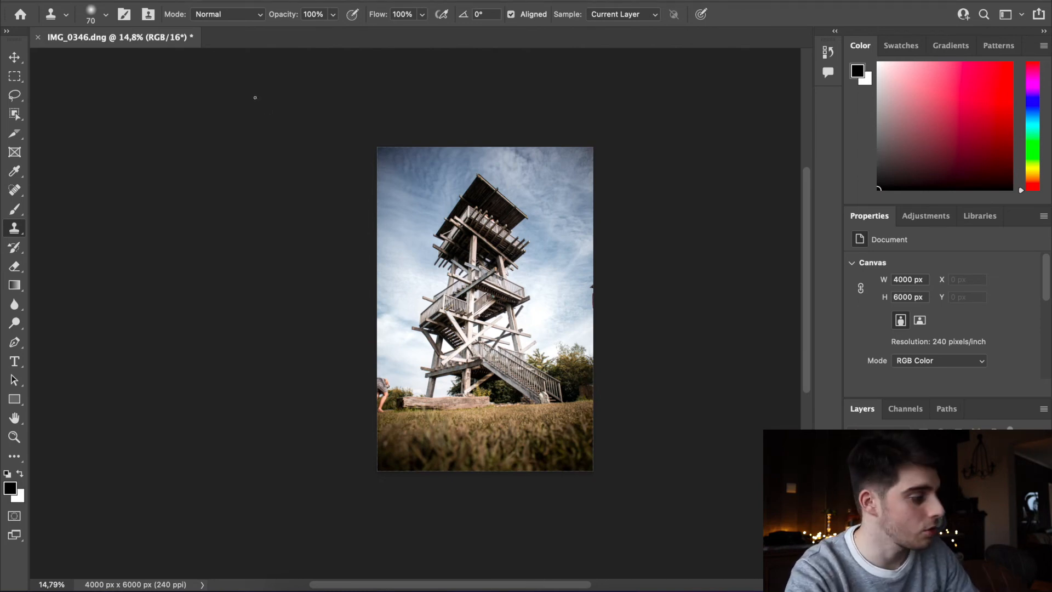
{"action": "key", "text": "super+s"}
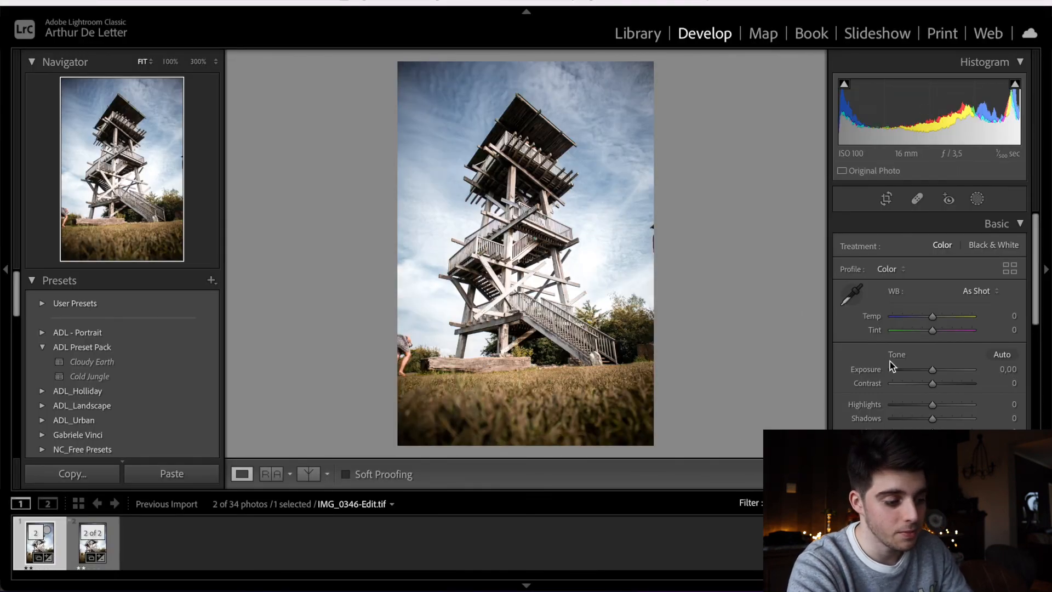
{"action": "scroll", "coordinate": [922, 356], "scroll_direction": "down", "scroll_amount": 3}
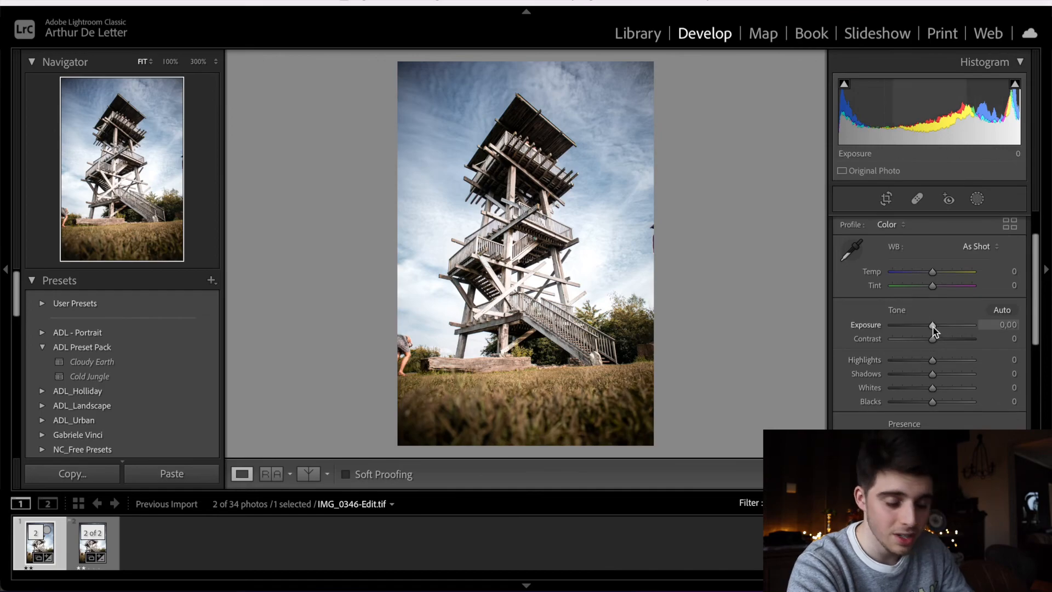